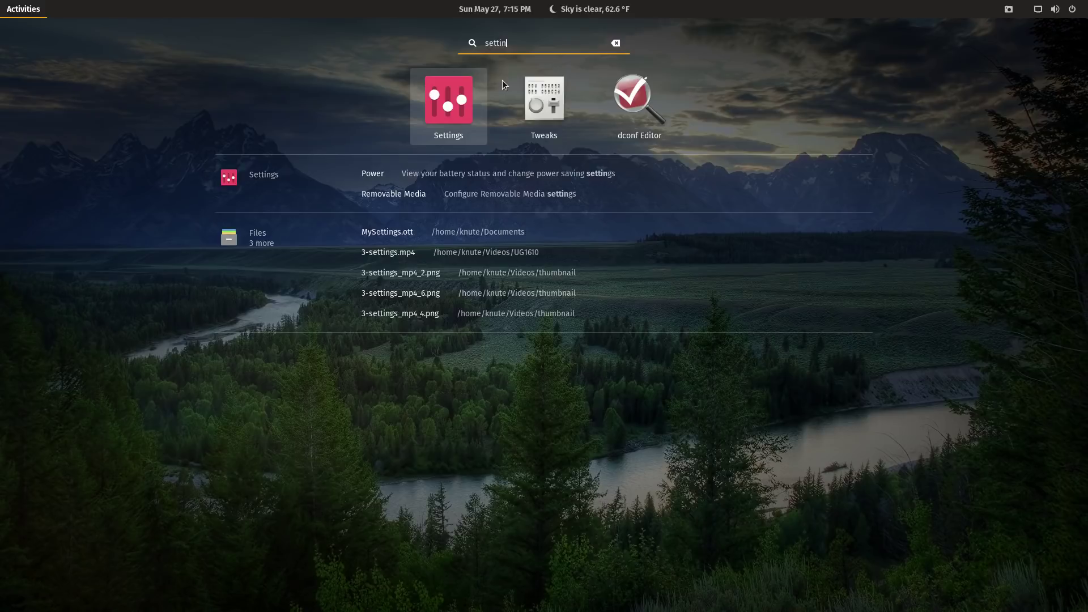
Open Settings in the half of the screen beside the slides and show the keyboard shortcuts under Devices
{"action": "key", "text": "Return"}
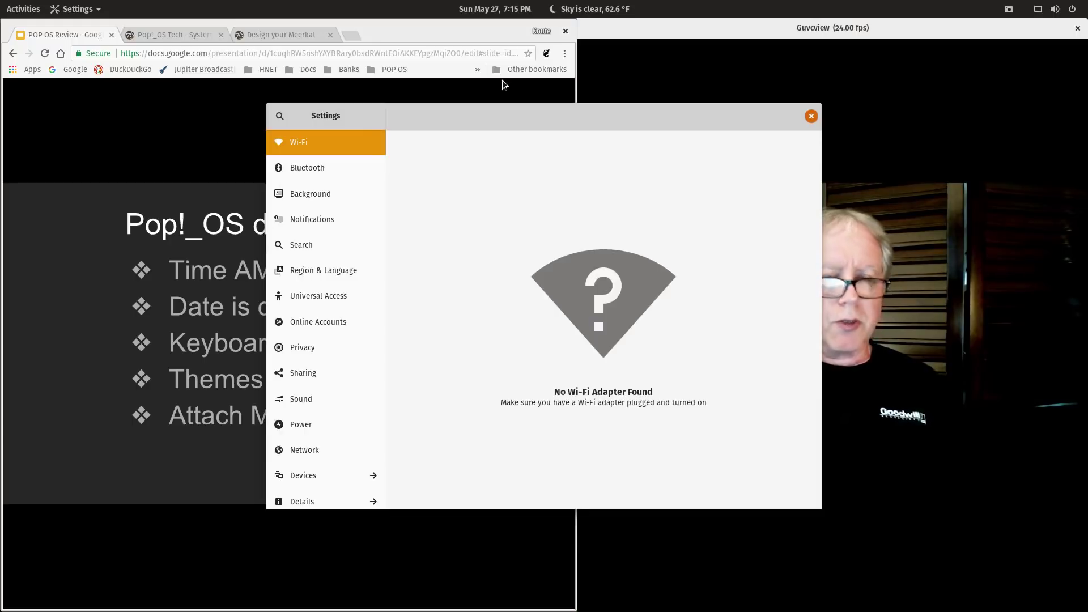
{"action": "key", "text": "super+Right"}
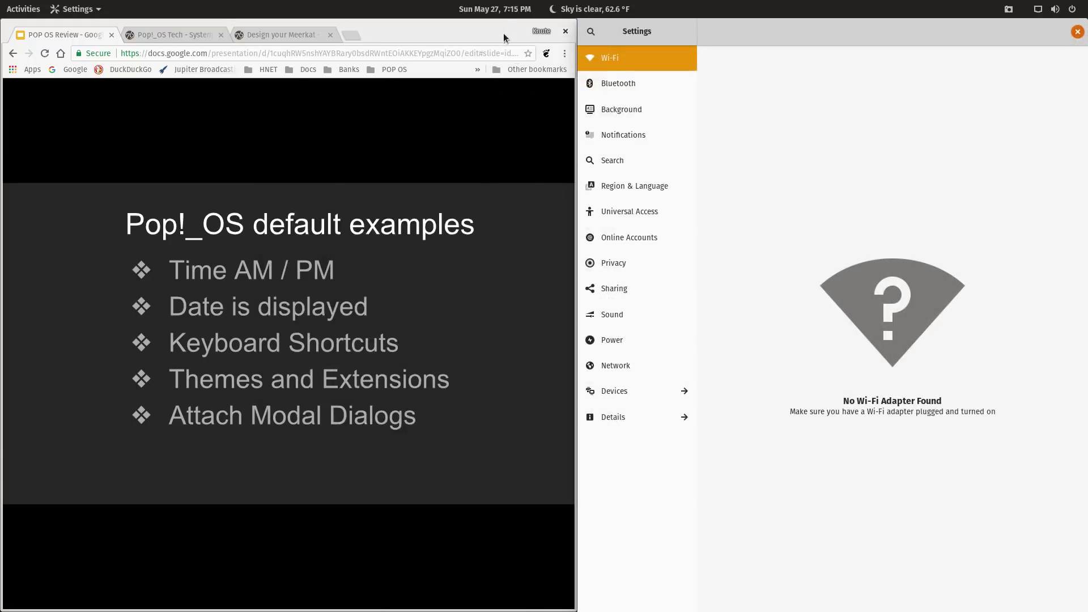
{"action": "left_click", "coordinate": [616, 394]}
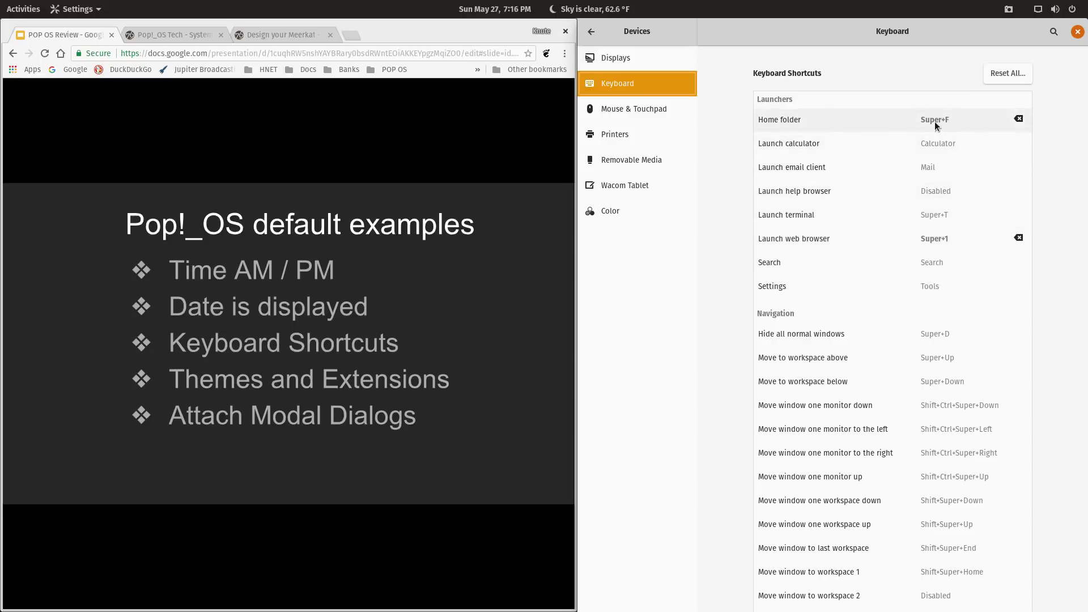
Reset the Home folder launcher shortcut, reassign it to Super+F, and test it by opening and closing the home folder
{"action": "left_click", "coordinate": [1018, 119]}
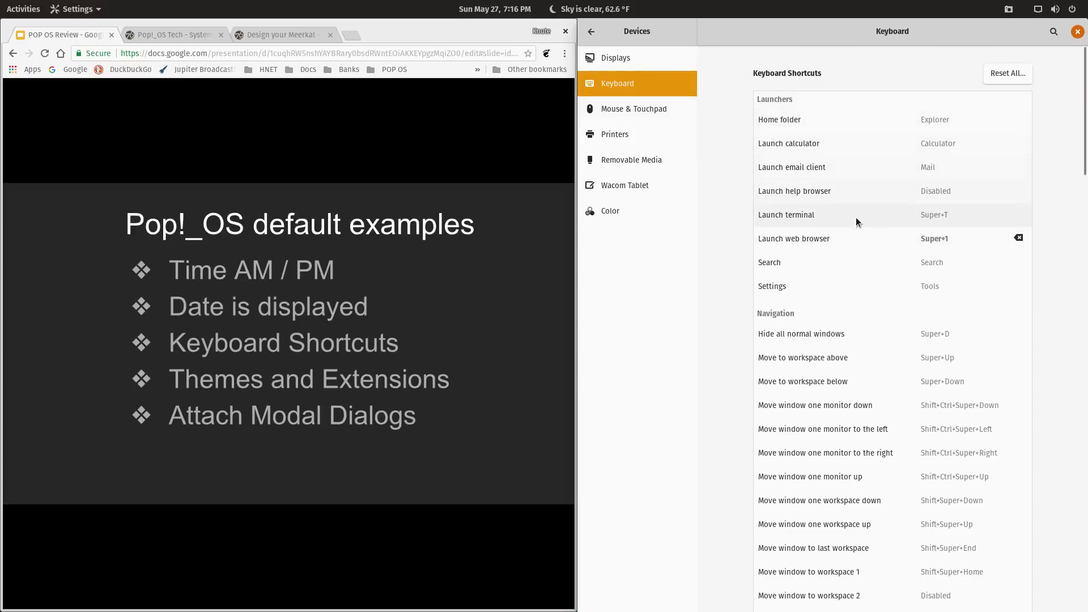
{"action": "left_click", "coordinate": [786, 121]}
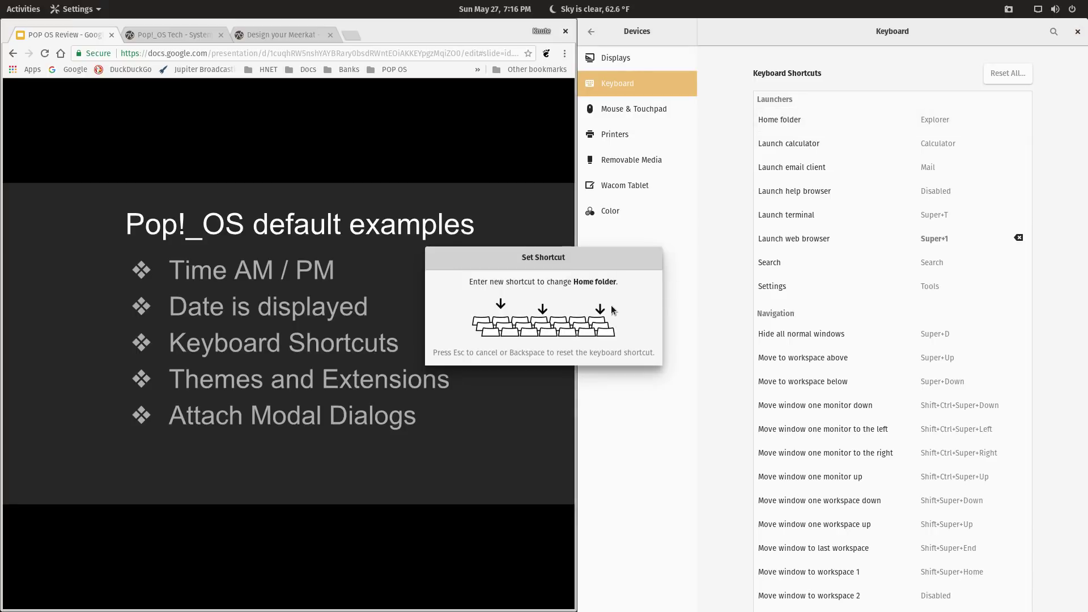
{"action": "key", "text": "super+f"}
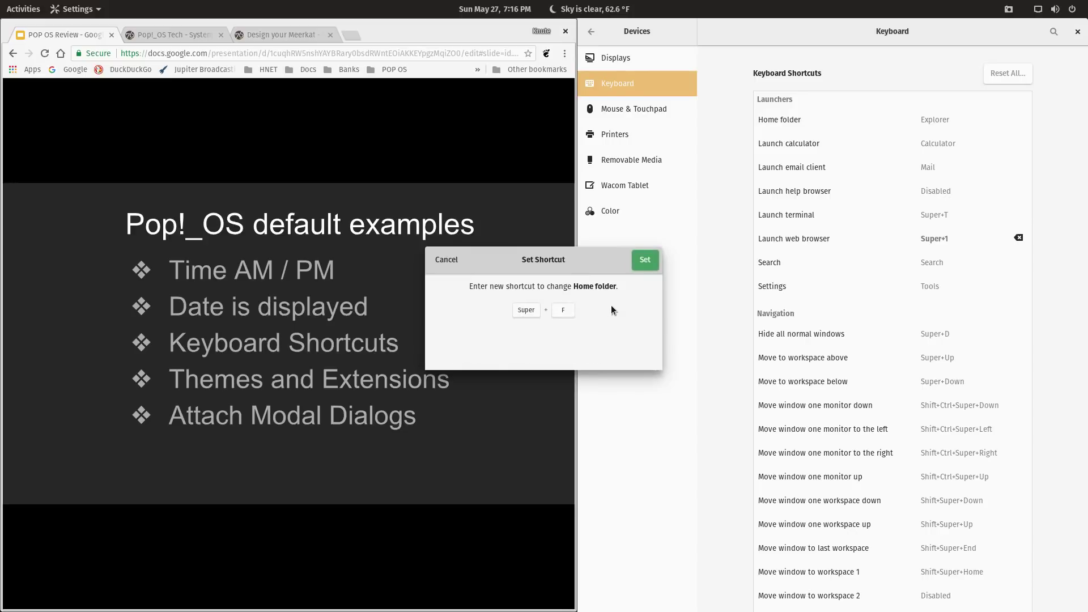
{"action": "left_click", "coordinate": [645, 260]}
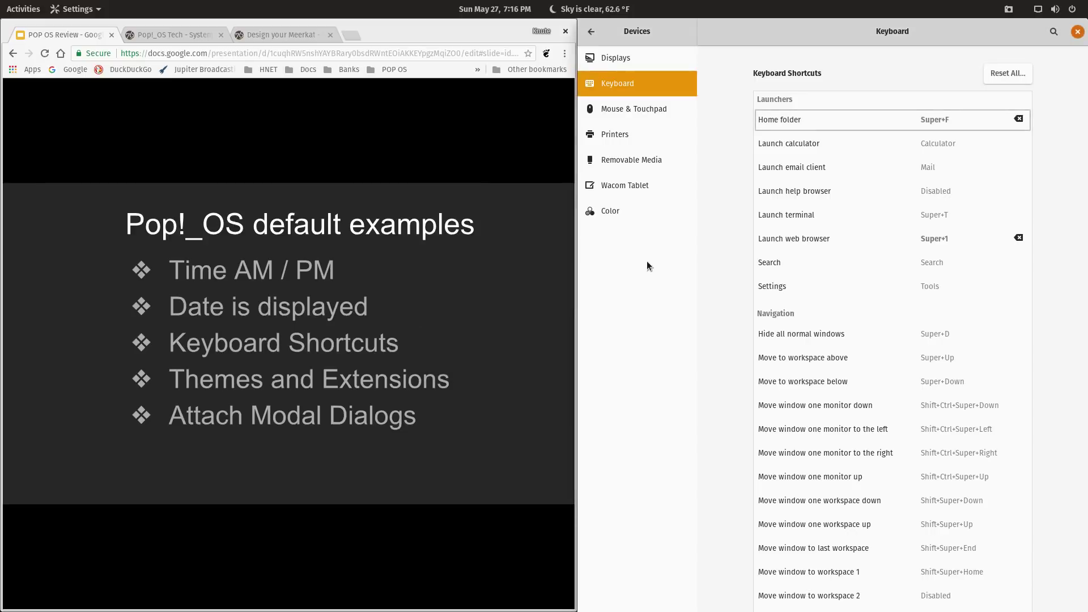
{"action": "key", "text": "super+f"}
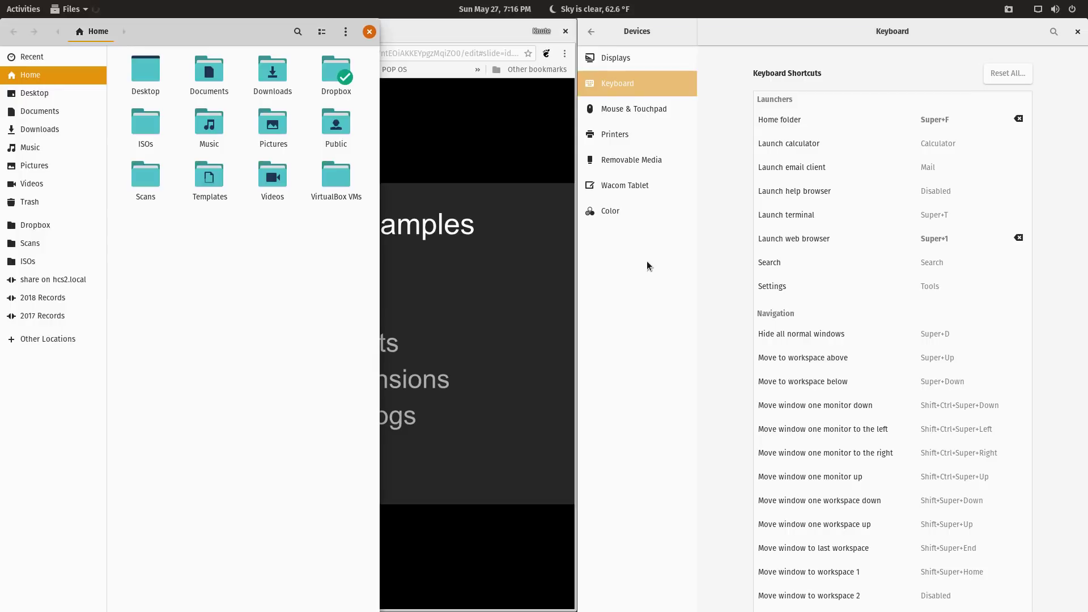
{"action": "left_click", "coordinate": [369, 32]}
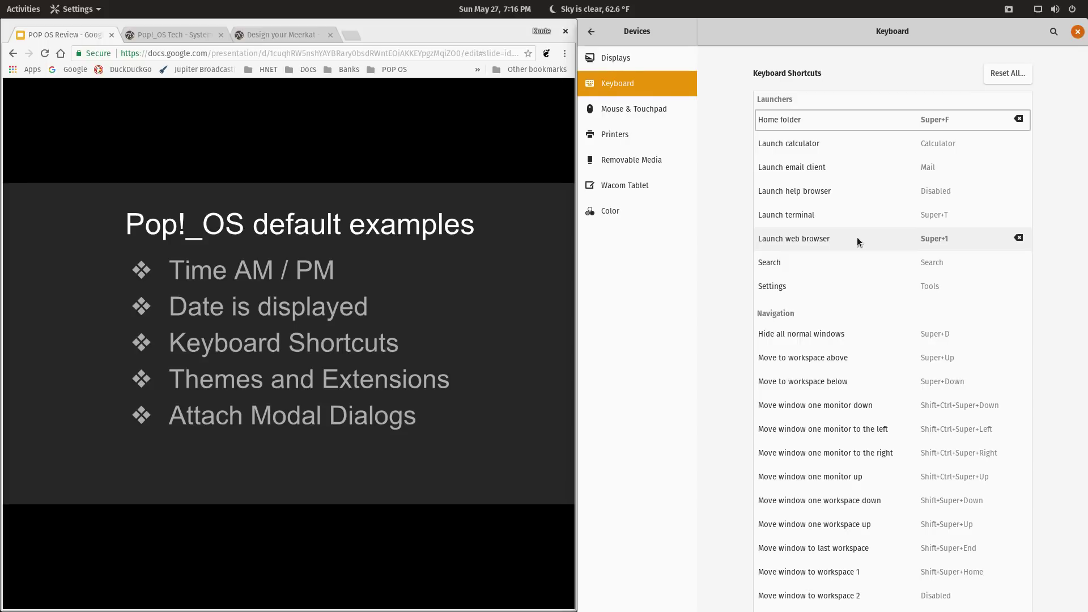
Look through the complete list of keyboard shortcuts, from Launchers down to Custom Shortcuts, and close Settings
{"action": "scroll", "coordinate": [857, 237], "scroll_direction": "down", "scroll_amount": 20}
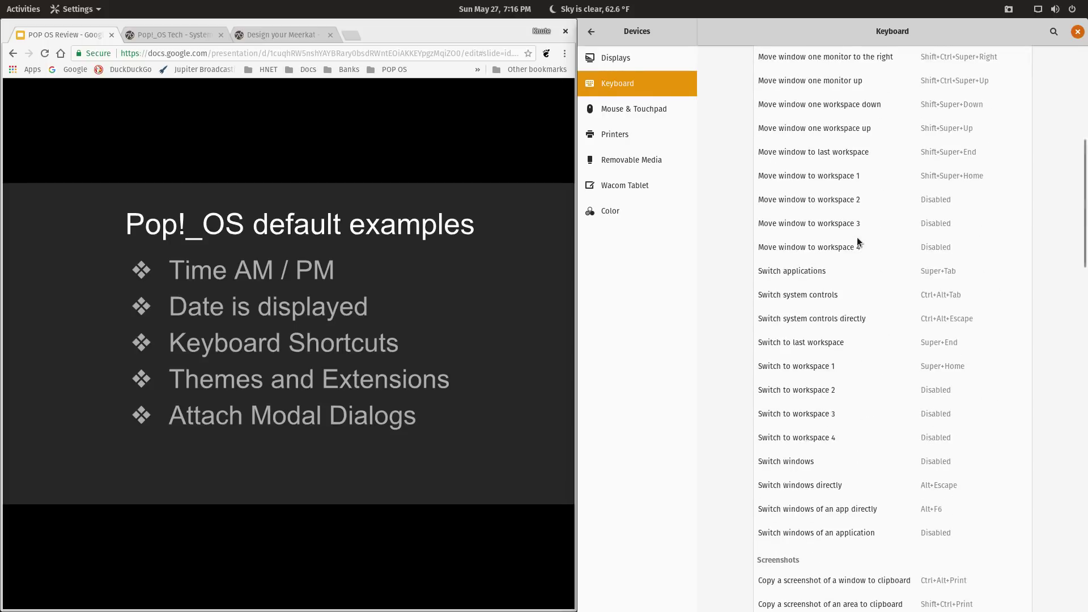
{"action": "scroll", "coordinate": [857, 237], "scroll_direction": "down", "scroll_amount": 15}
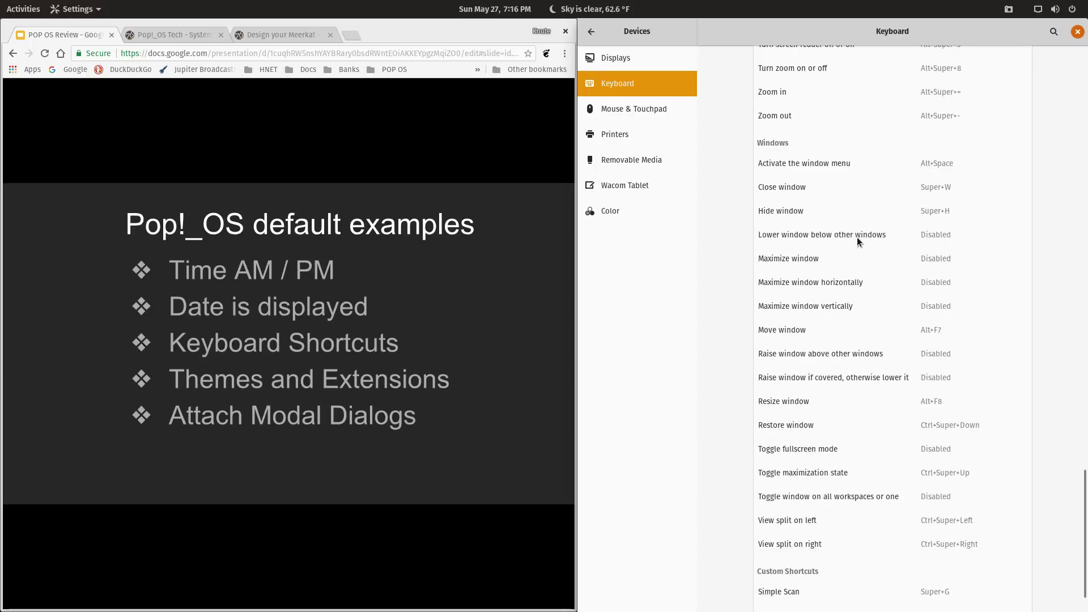
{"action": "scroll", "coordinate": [855, 241], "scroll_direction": "up", "scroll_amount": 20}
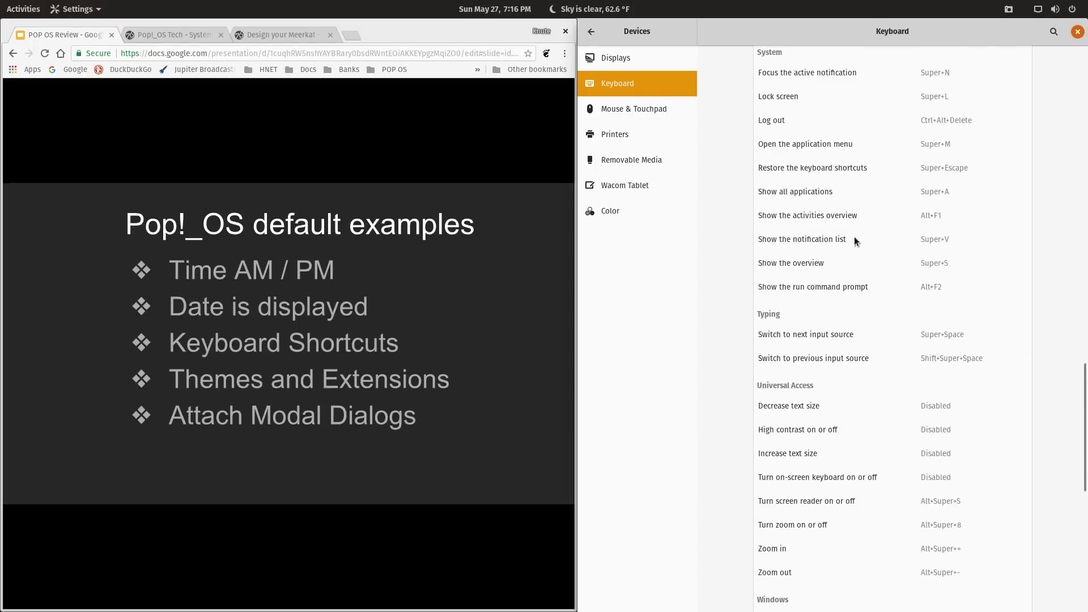
{"action": "scroll", "coordinate": [855, 237], "scroll_direction": "up", "scroll_amount": 10}
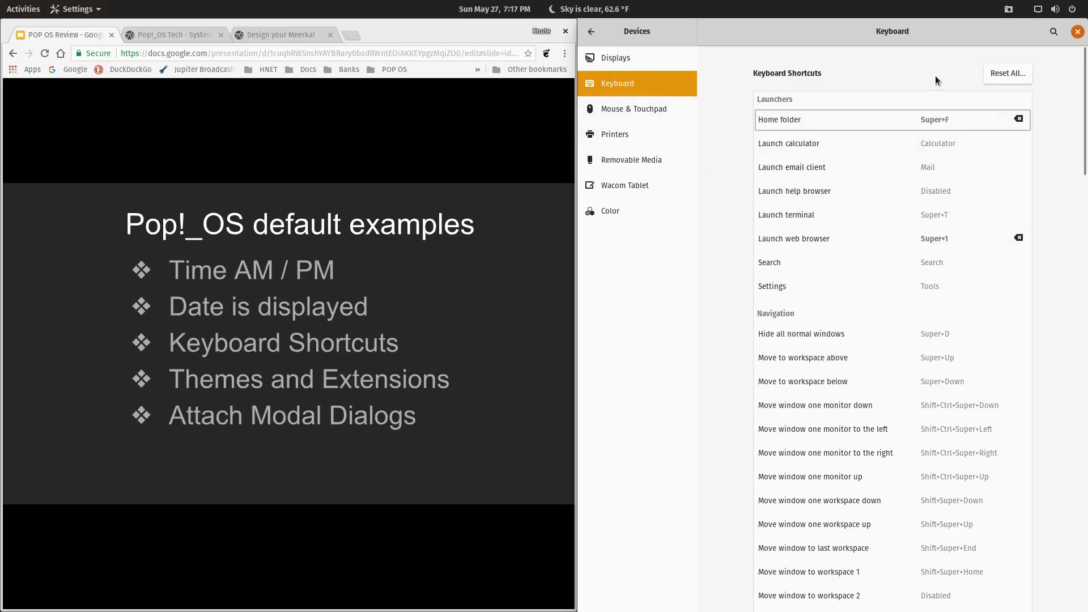
{"action": "left_click", "coordinate": [1078, 31]}
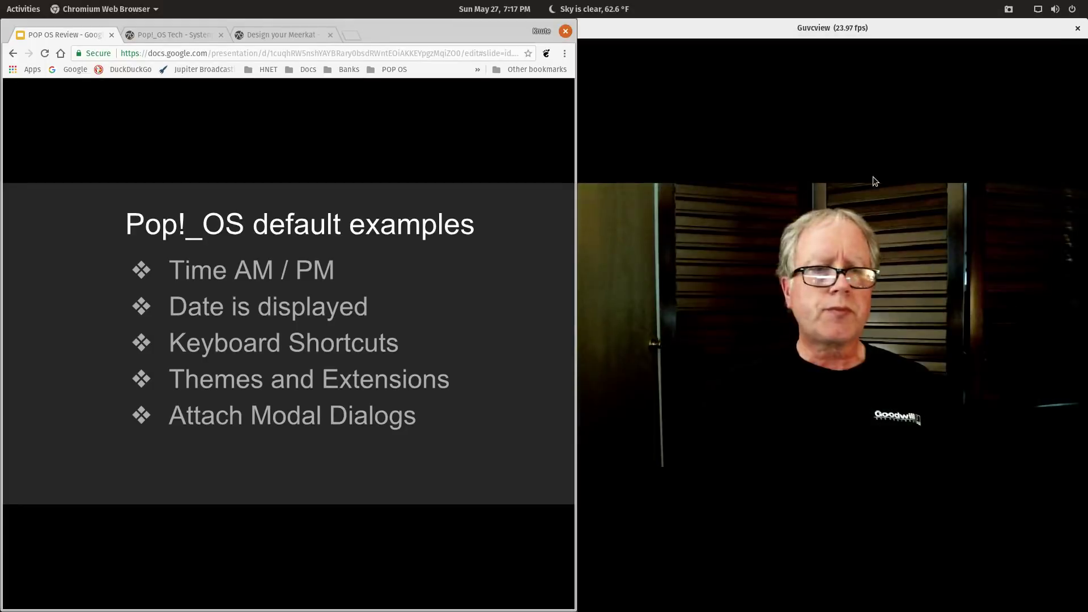
Find and launch Tweaks, and tile its window beside the slides
{"action": "key", "text": "super"}
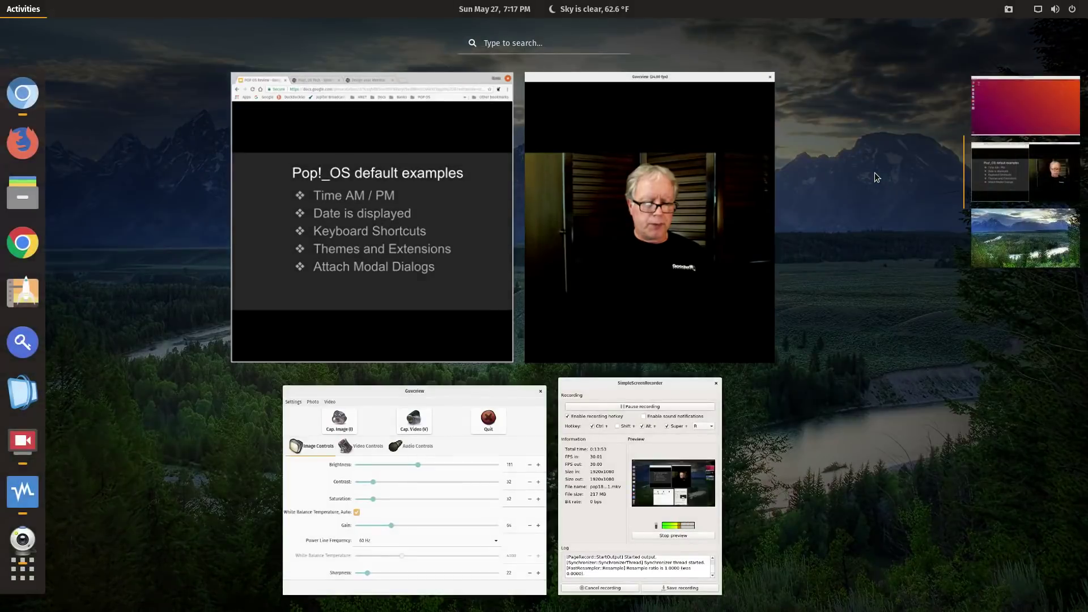
{"action": "type", "text": "twea"}
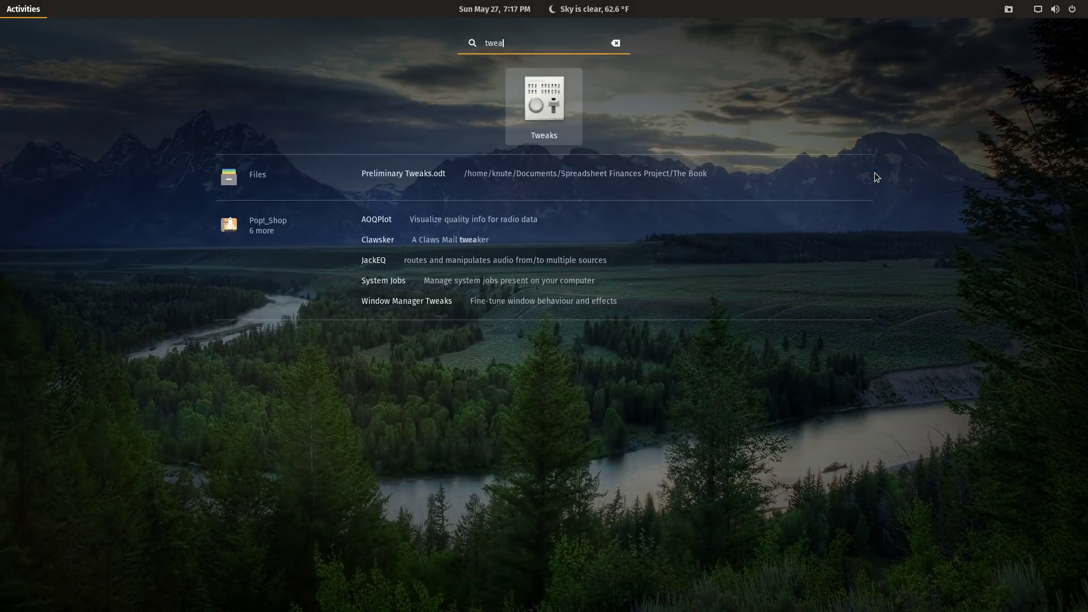
{"action": "key", "text": "Return"}
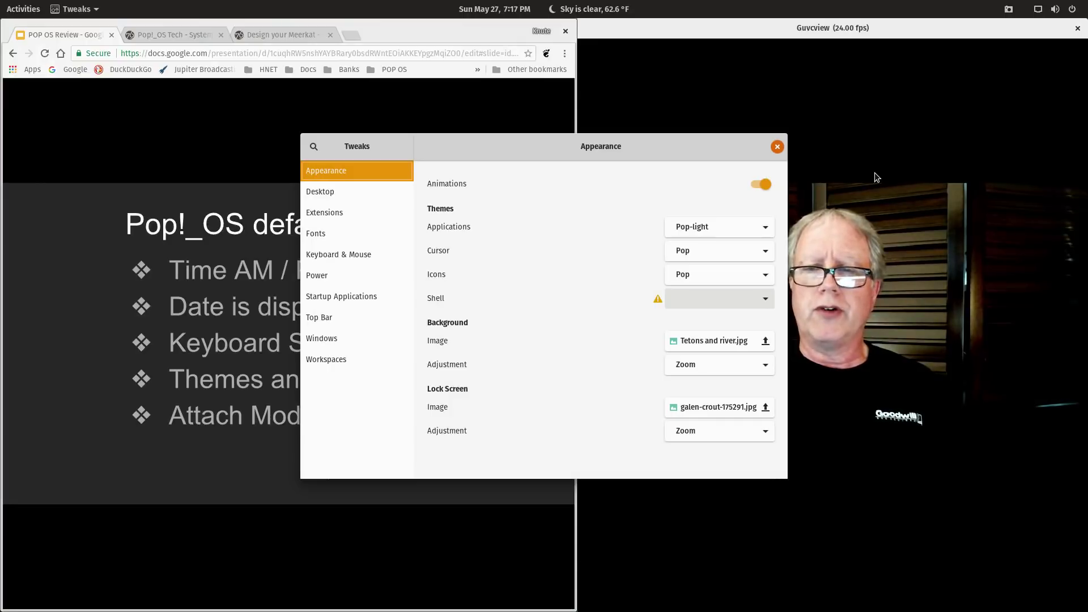
{"action": "key", "text": "super+Right"}
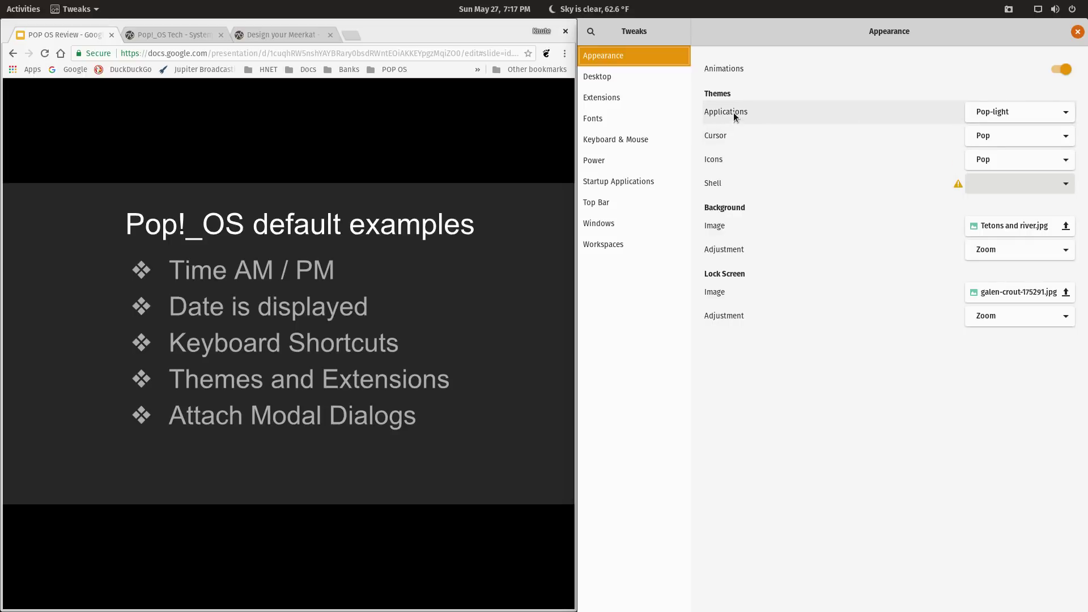
Try the Pop theme for applications and switch back to Pop-light
{"action": "left_click", "coordinate": [988, 115]}
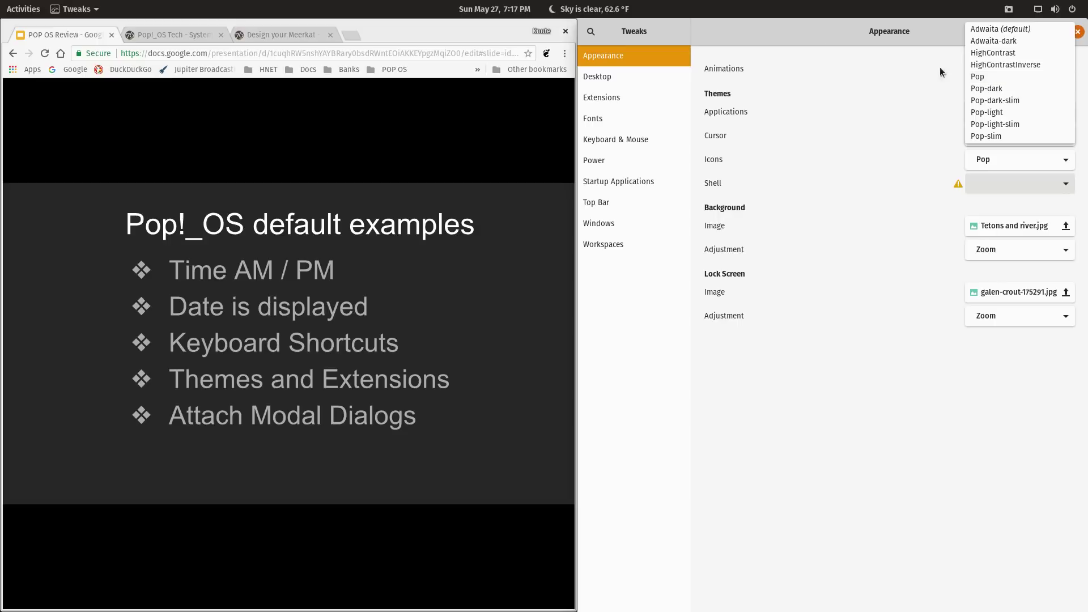
{"action": "left_click", "coordinate": [985, 75]}
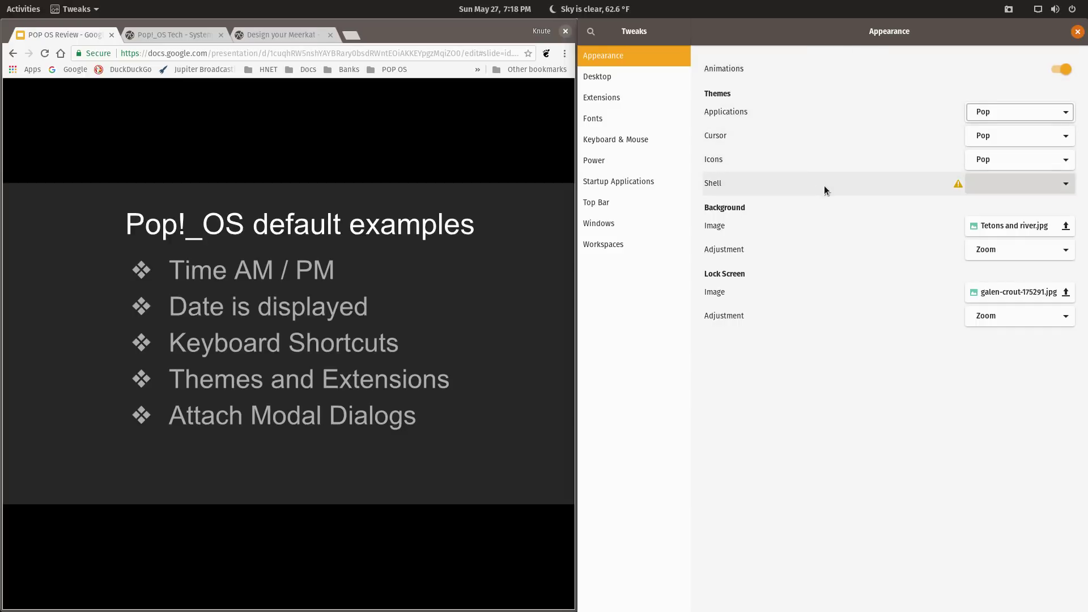
{"action": "left_click", "coordinate": [1004, 112]}
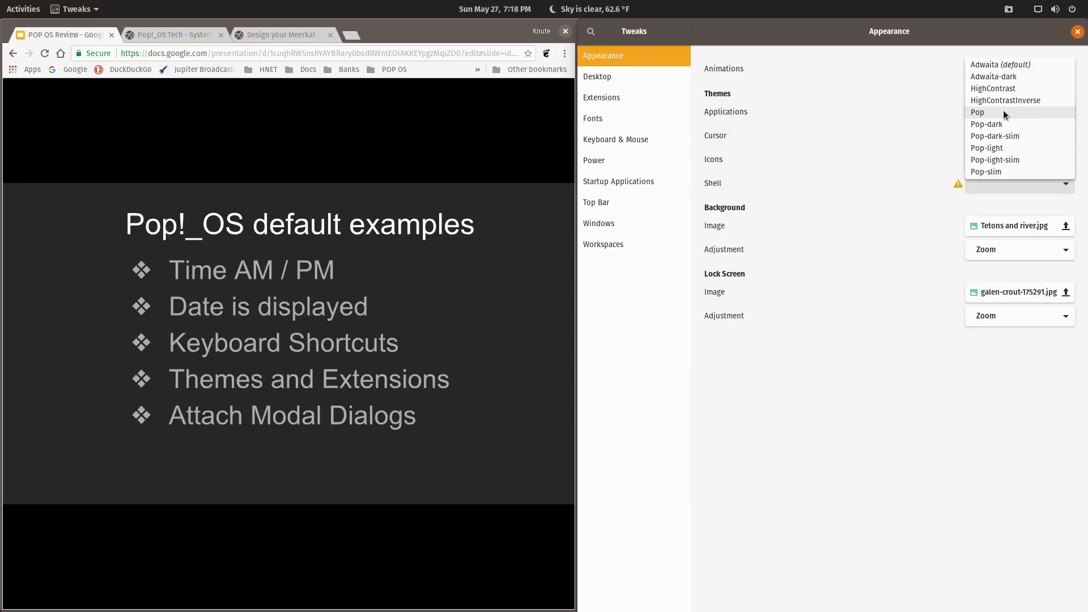
{"action": "left_click", "coordinate": [997, 148]}
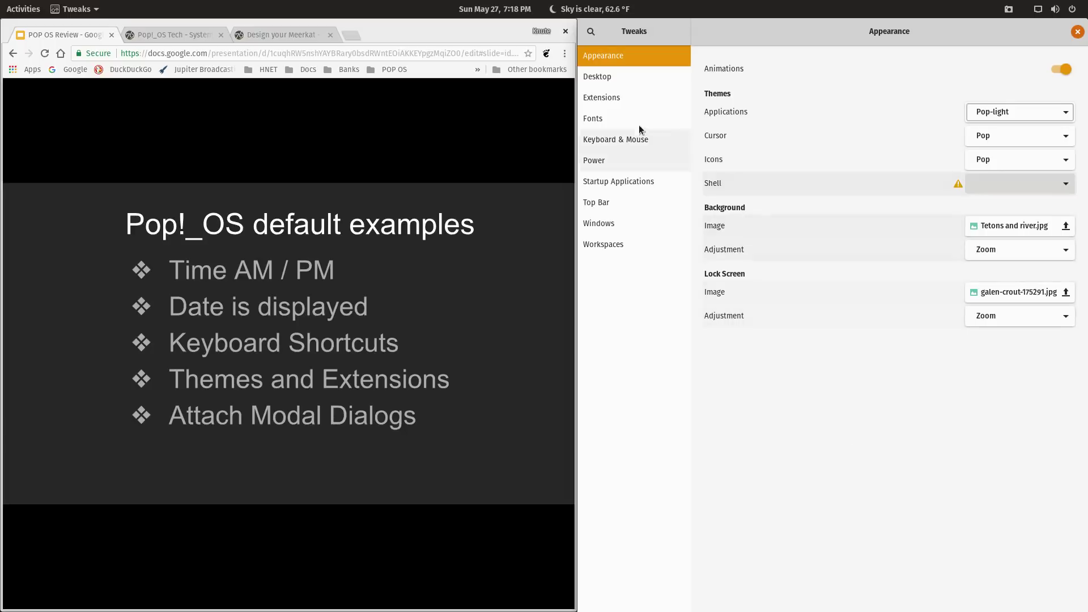
Examine the installed extensions, including Openweather's forecast, Screenshot tool and Top panel workspace scroll, and show the Windows settings
{"action": "left_click", "coordinate": [599, 99]}
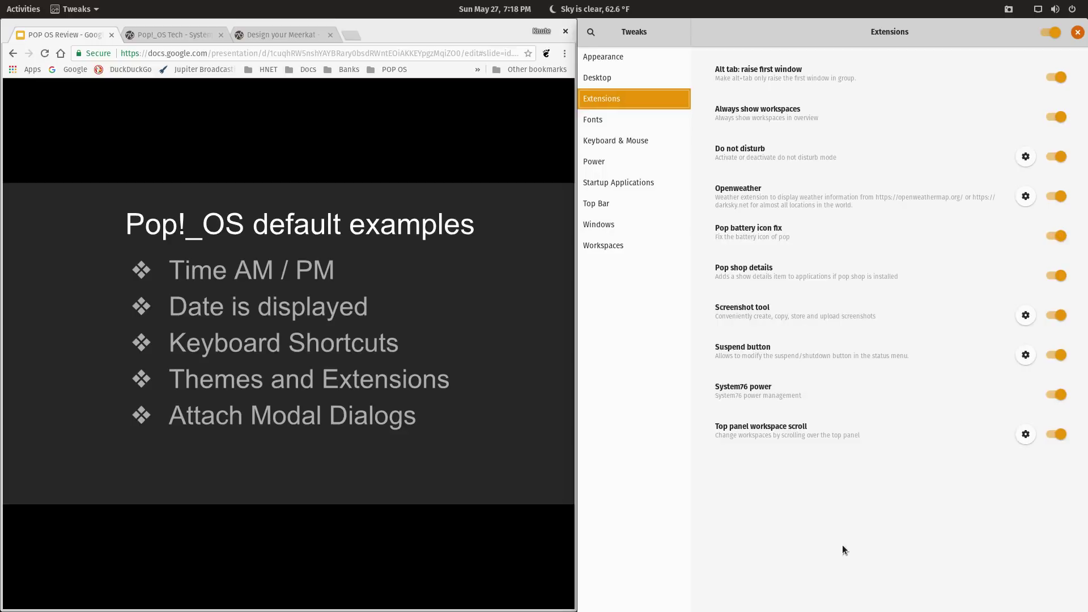
{"action": "left_click", "coordinate": [749, 197]}
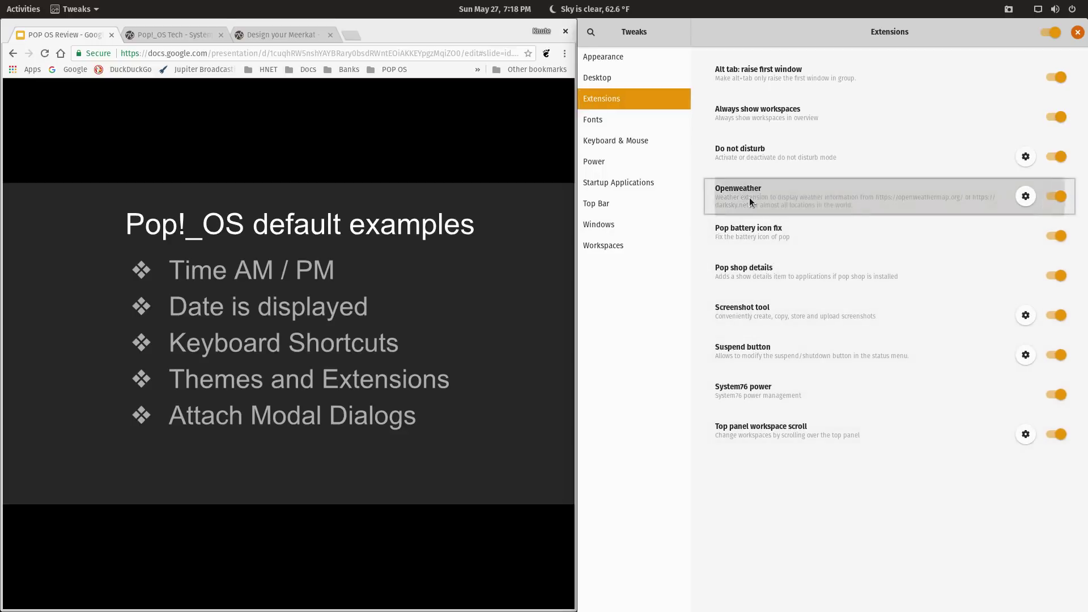
{"action": "left_click", "coordinate": [594, 5]}
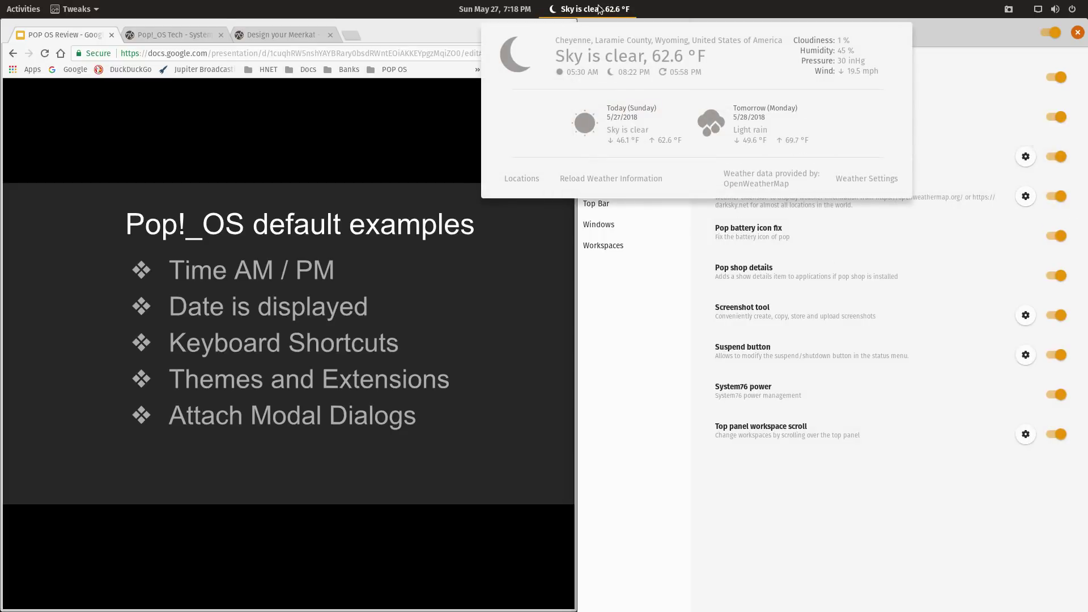
{"action": "left_click", "coordinate": [600, 9]}
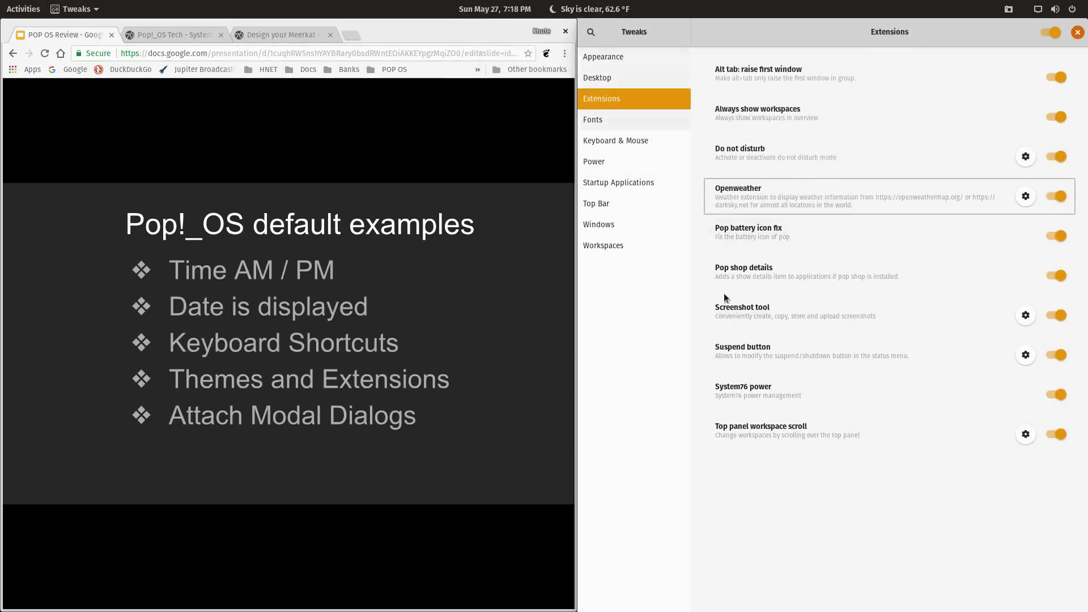
{"action": "left_click", "coordinate": [757, 311]}
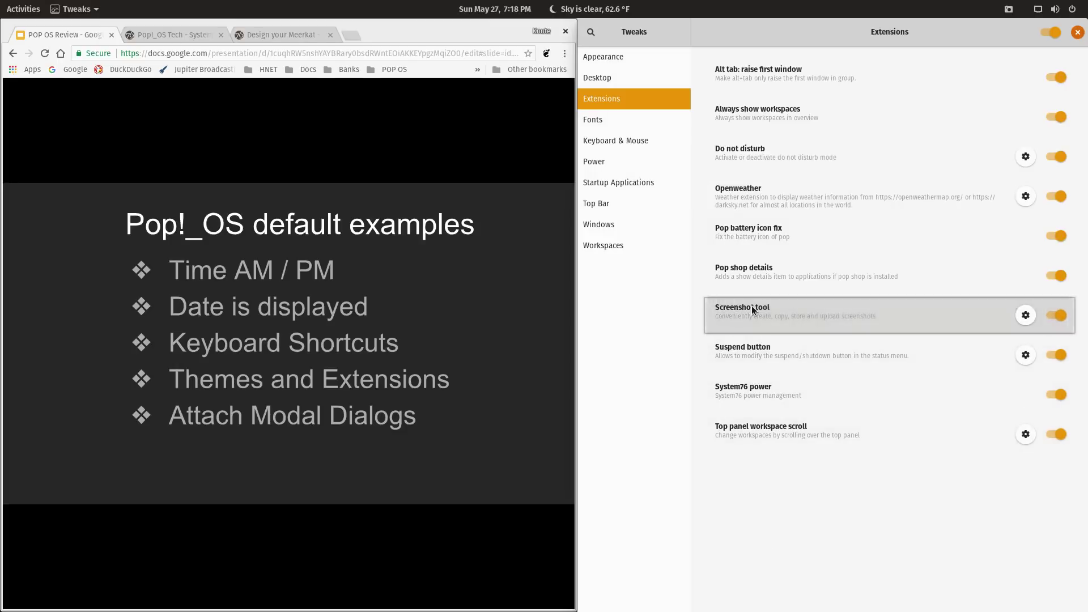
{"action": "left_click", "coordinate": [768, 430]}
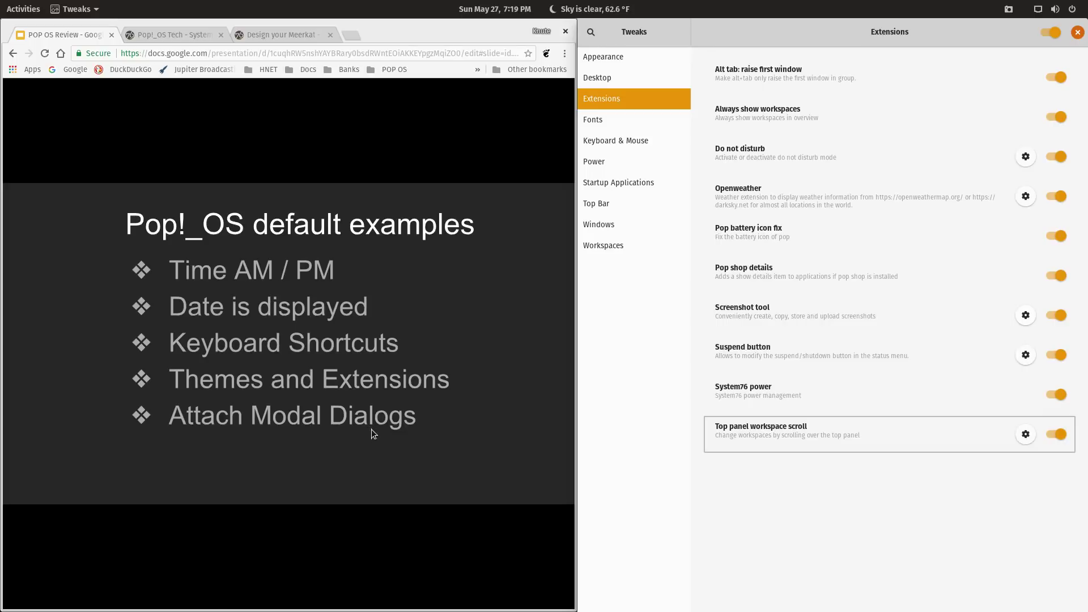
{"action": "left_click", "coordinate": [600, 227]}
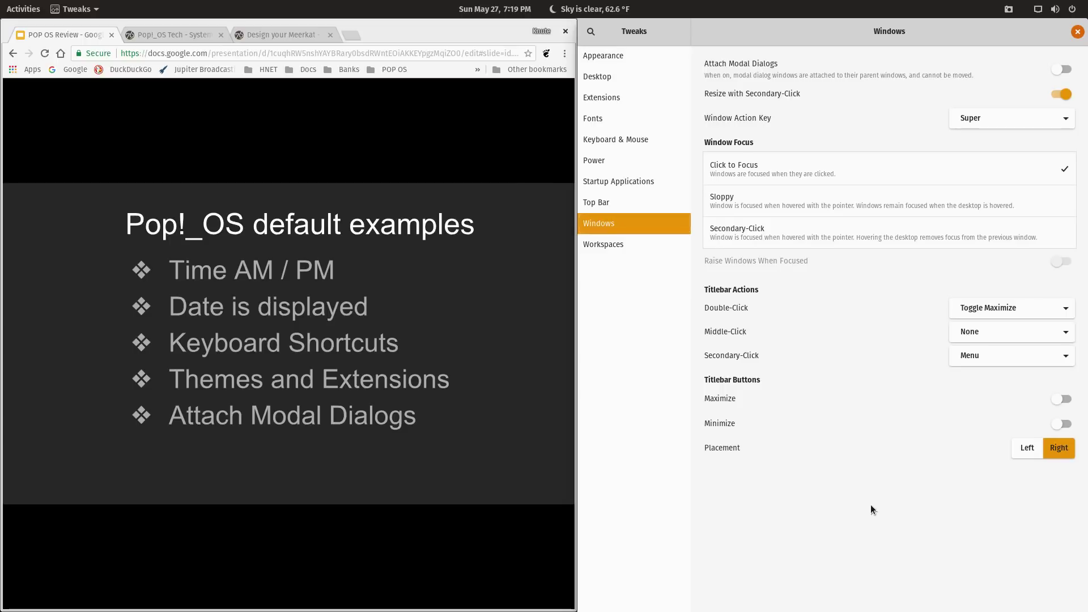
Switch to the empty workspace below and open the home folder and Simple Scan there
{"action": "key", "text": "ctrl+alt+Down"}
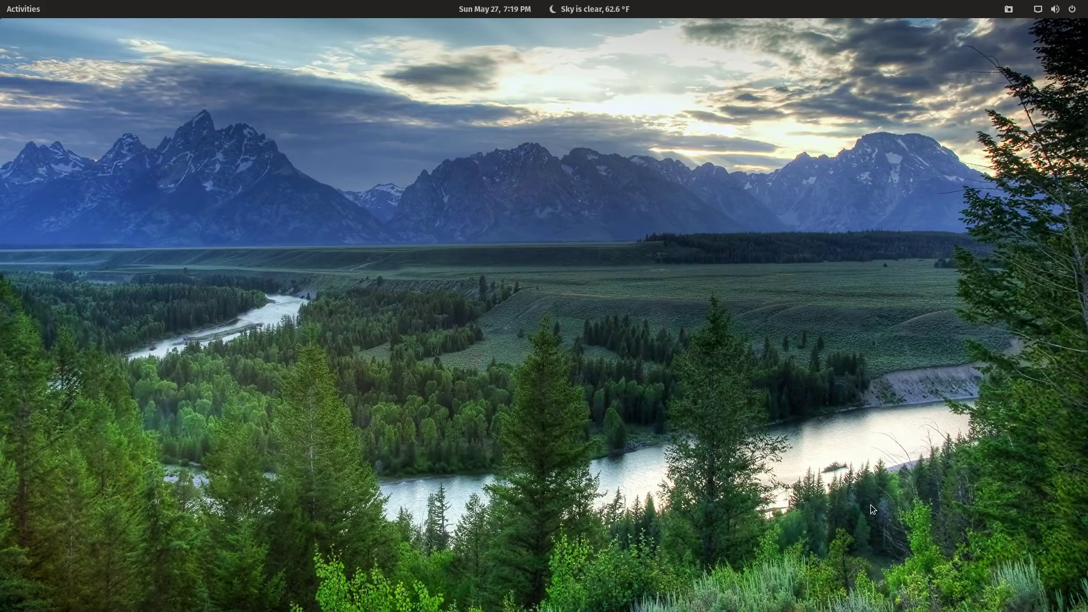
{"action": "key", "text": "super+f"}
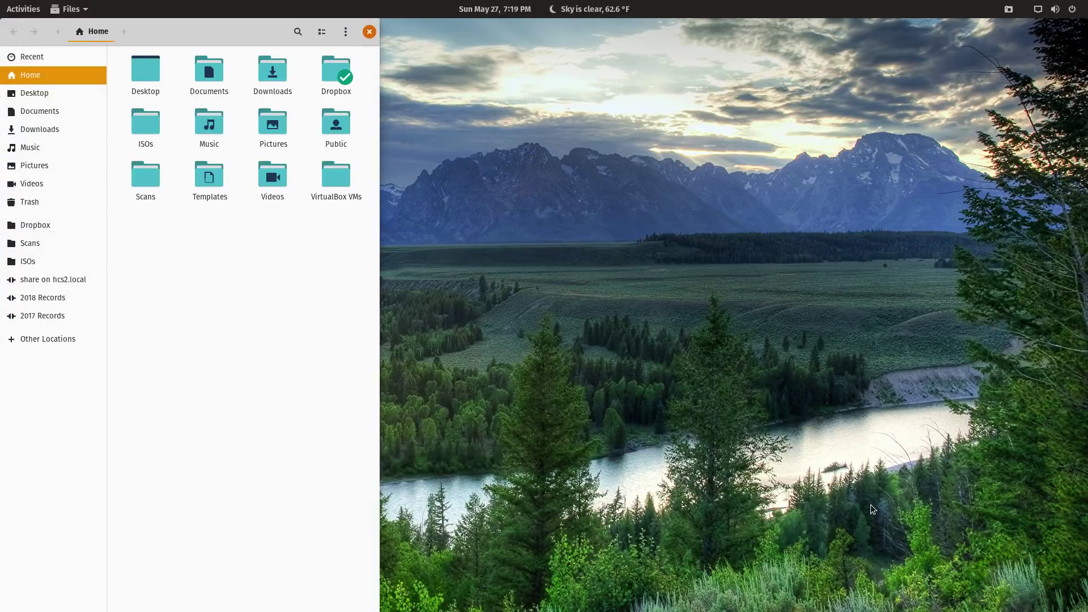
{"action": "key", "text": "super+s"}
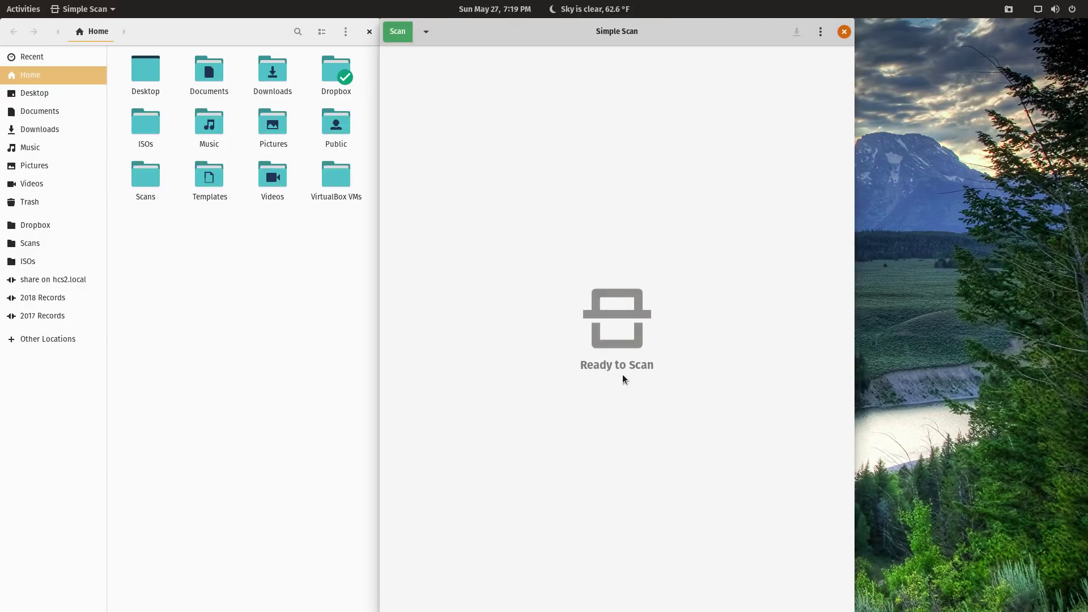
Scan a page and move its save dialog partly off the Simple Scan window
{"action": "left_click", "coordinate": [396, 33]}
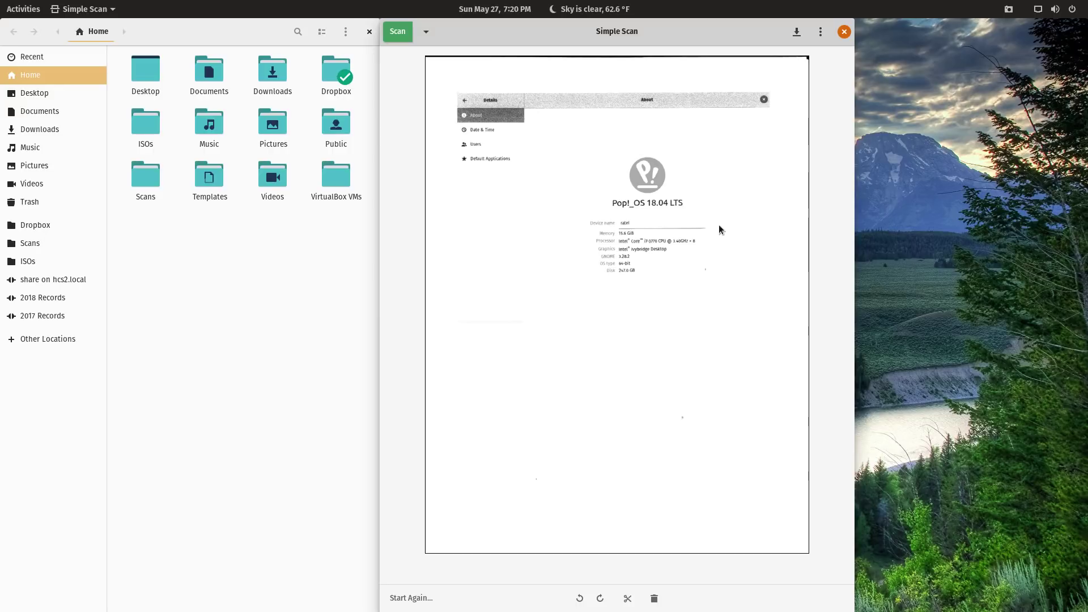
{"action": "left_click", "coordinate": [797, 31]}
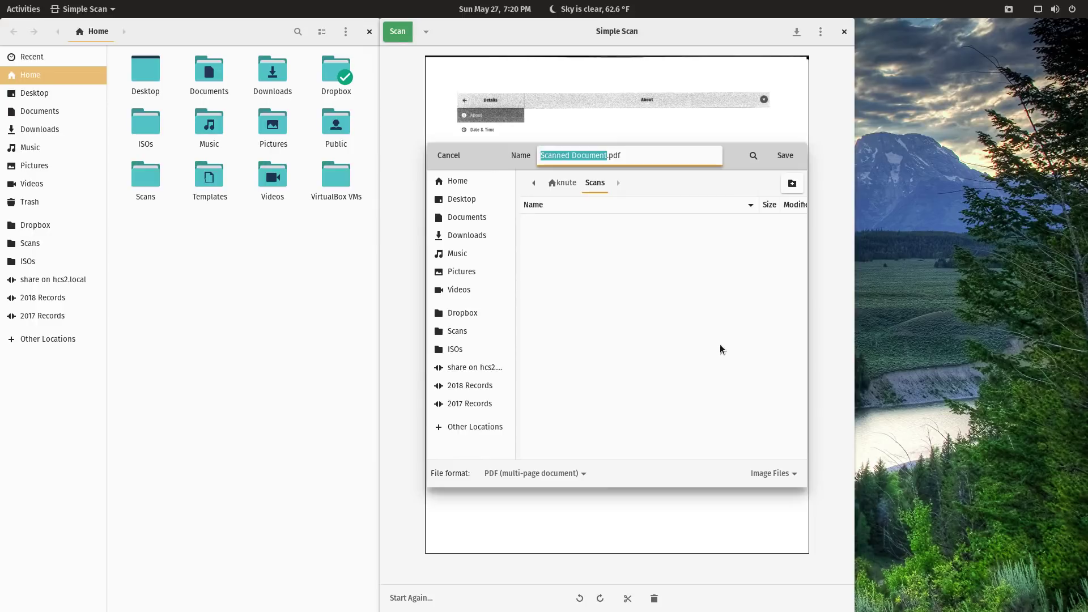
{"action": "key", "text": "ctrl+alt+Down"}
{"action": "left_click_drag", "start_coordinate": [732, 158], "coordinate": [921, 190]}
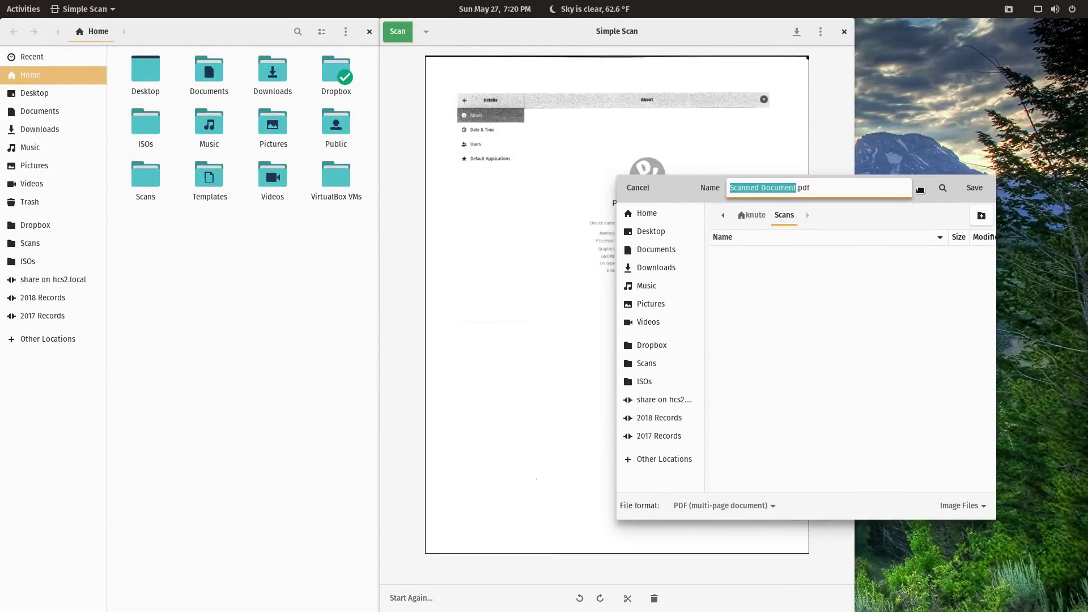
Move the save dialog completely off the Simple Scan window, over the home folder window, and cancel it
{"action": "left_click_drag", "start_coordinate": [921, 190], "coordinate": [322, 131]}
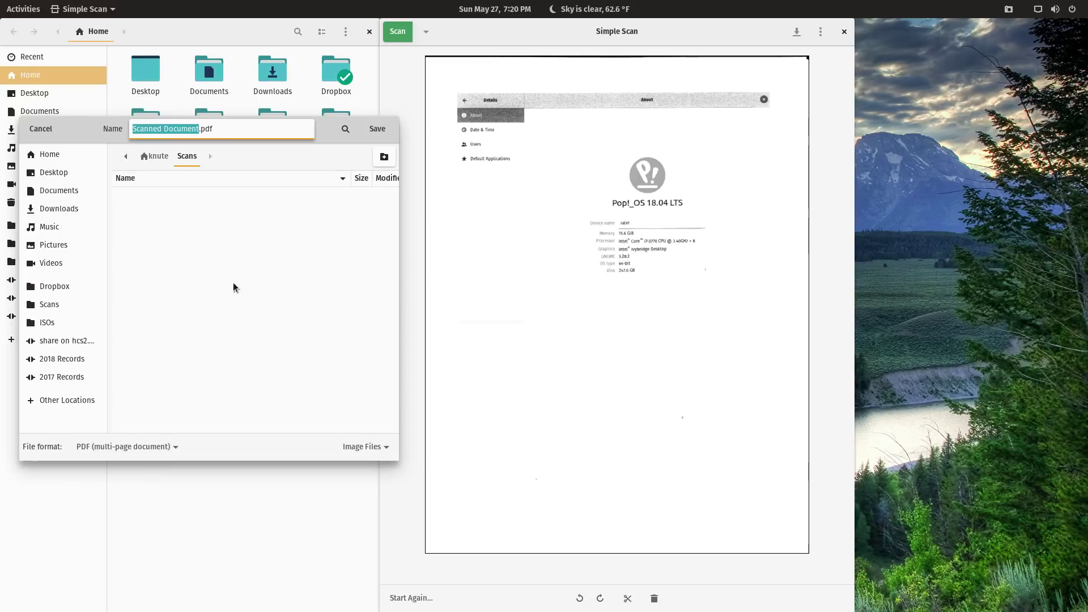
{"action": "left_click", "coordinate": [36, 132]}
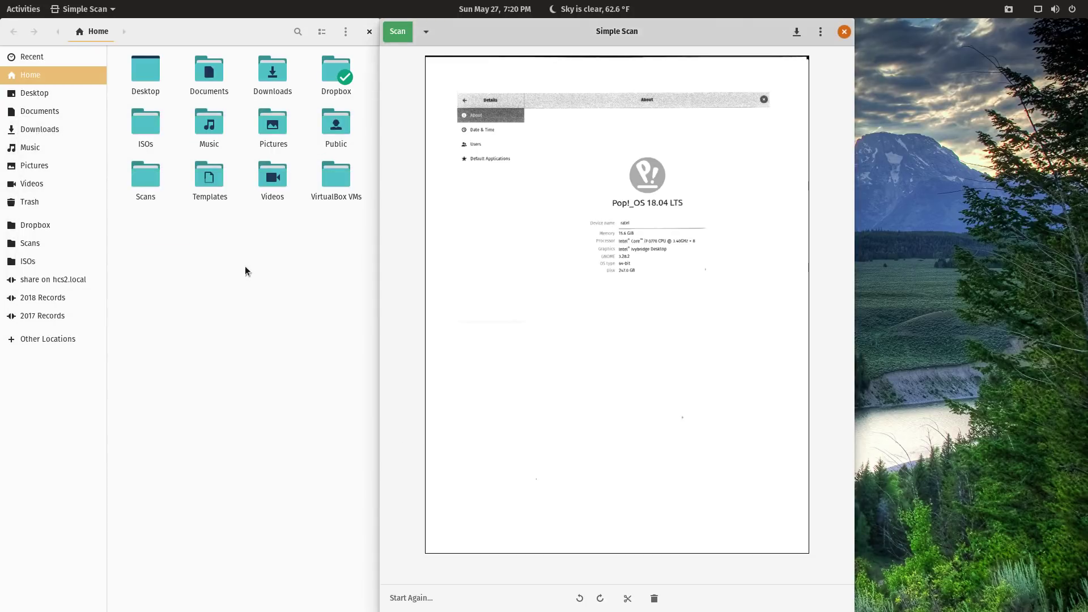
Discard the scanned document without saving and close both Simple Scan and the home folder window
{"action": "left_click", "coordinate": [420, 599]}
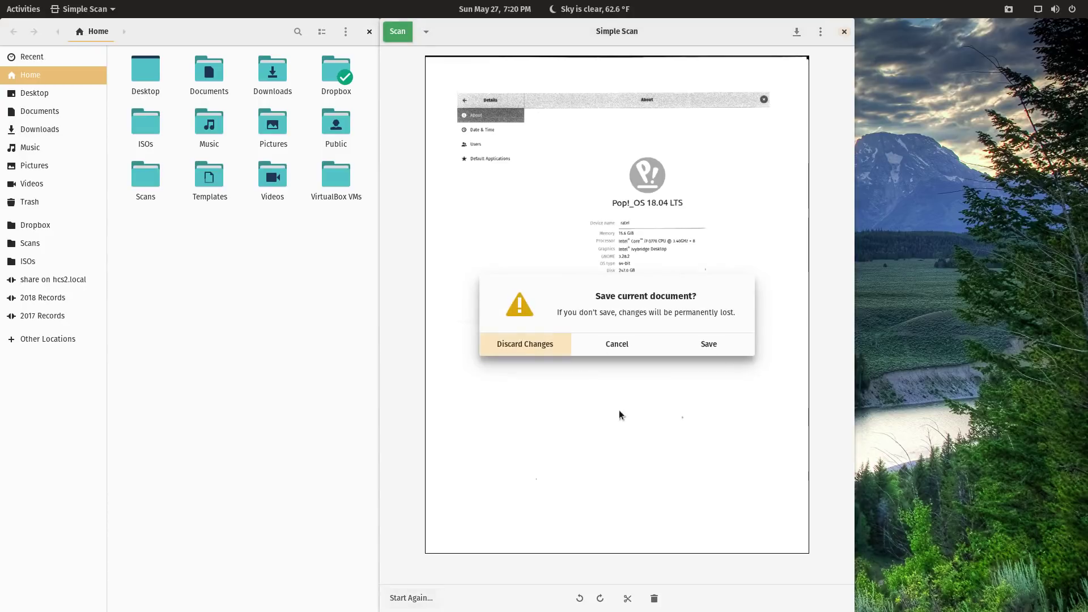
{"action": "left_click", "coordinate": [525, 344]}
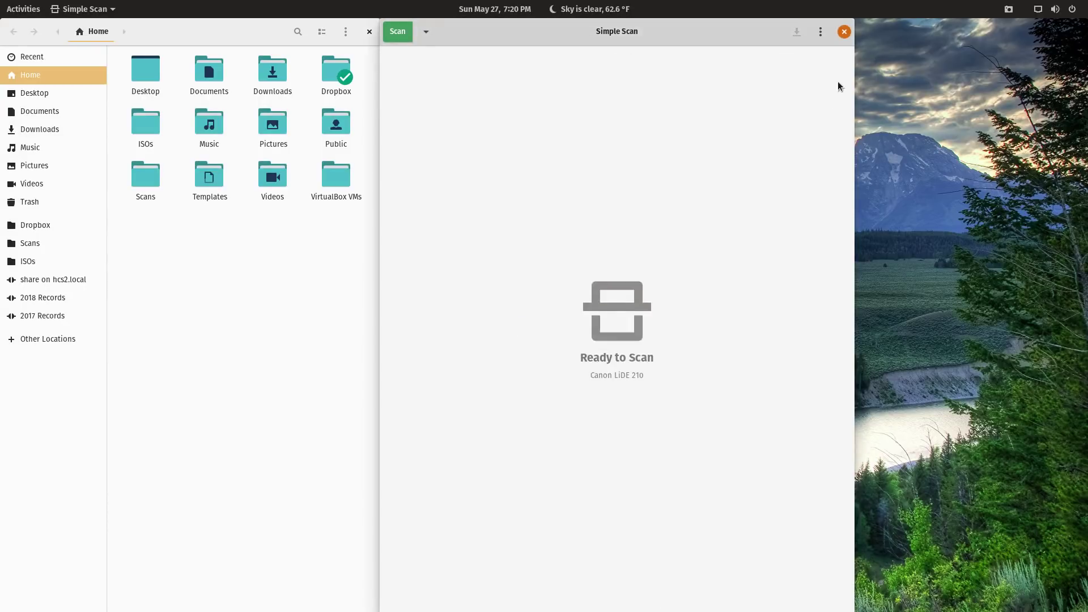
{"action": "left_click", "coordinate": [845, 32]}
{"action": "left_click", "coordinate": [370, 31]}
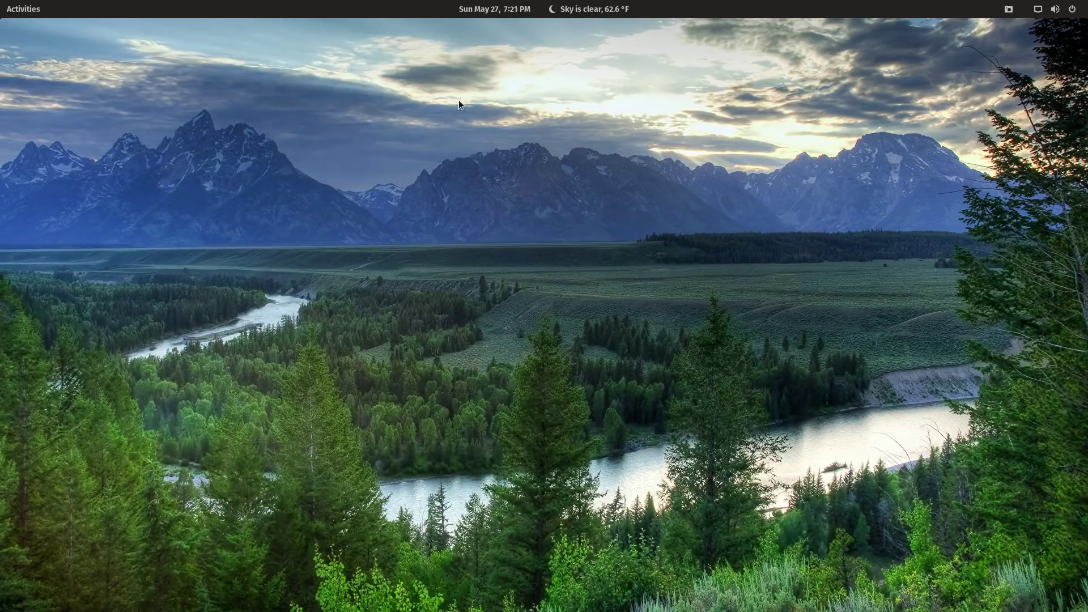
Close Tweaks on the presentation's workspace and advance the slideshow to the Window and Workspace Management slide
{"action": "key", "text": "ctrl+alt+Down"}
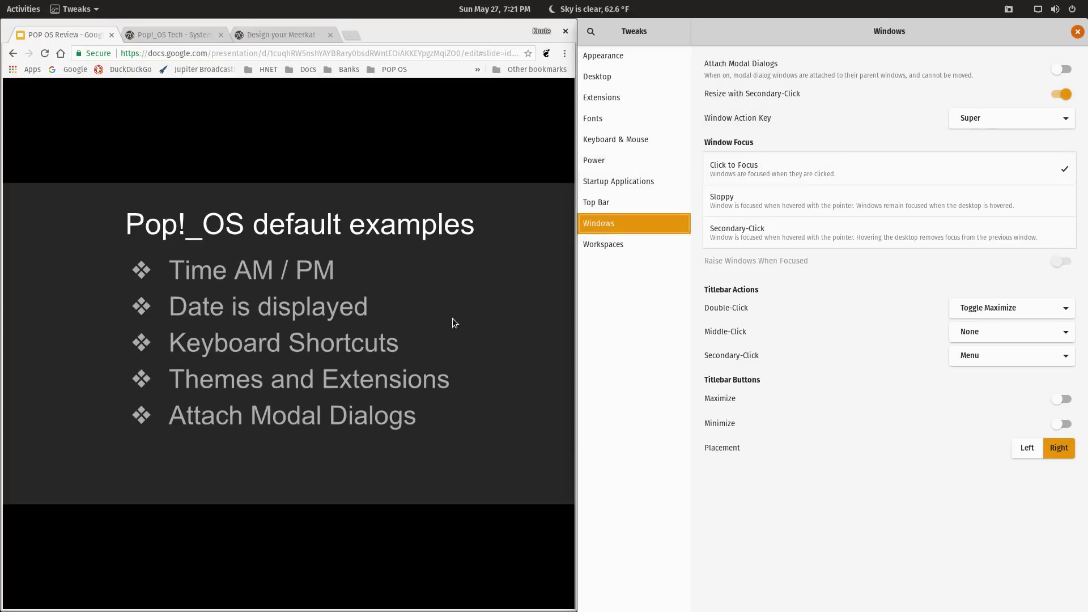
{"action": "left_click", "coordinate": [1077, 31]}
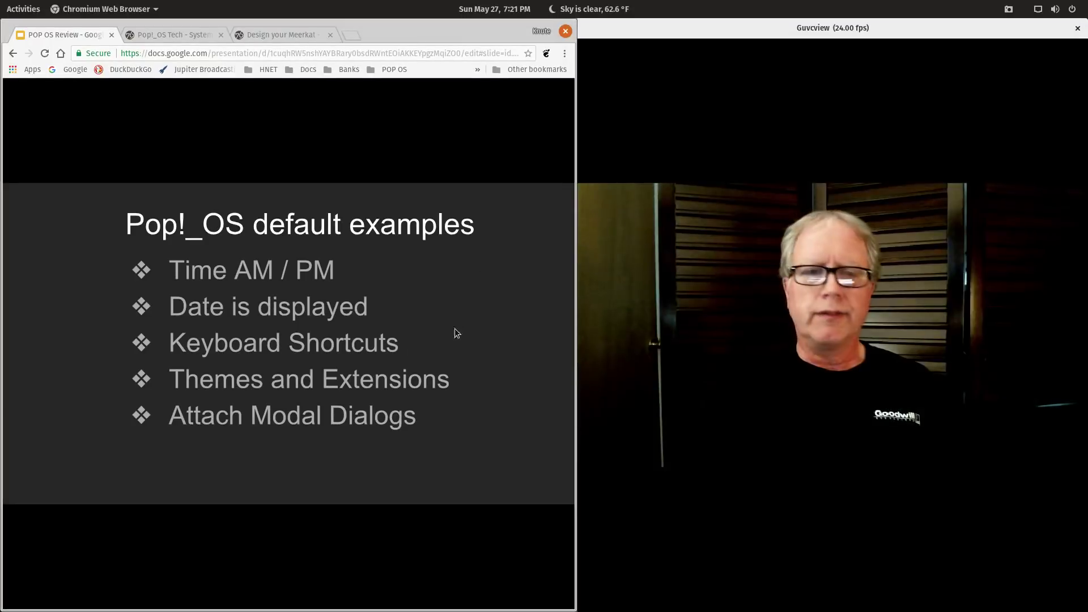
{"action": "left_click", "coordinate": [396, 438]}
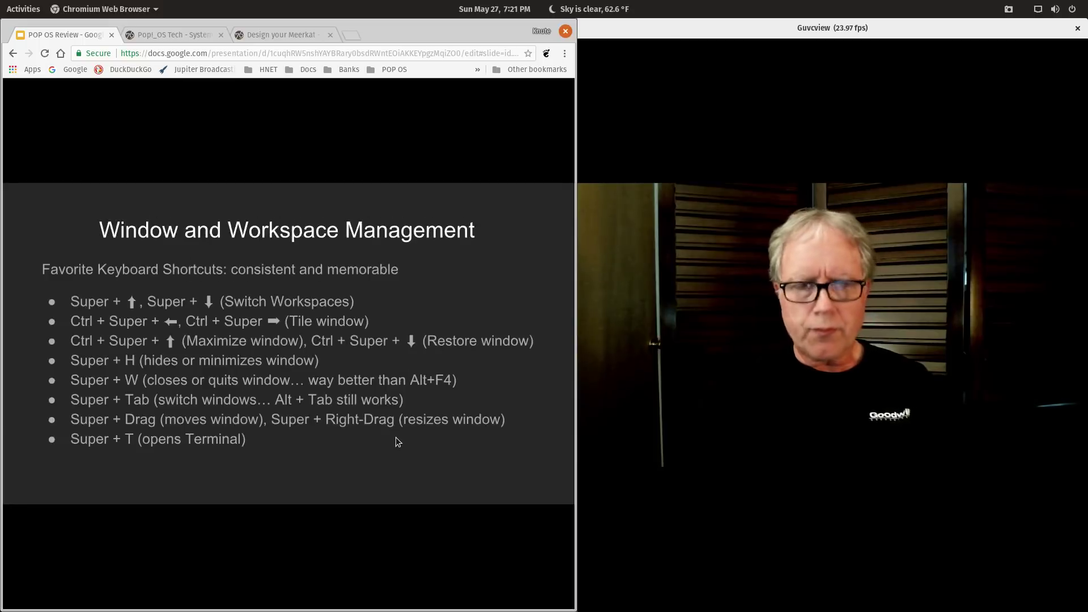